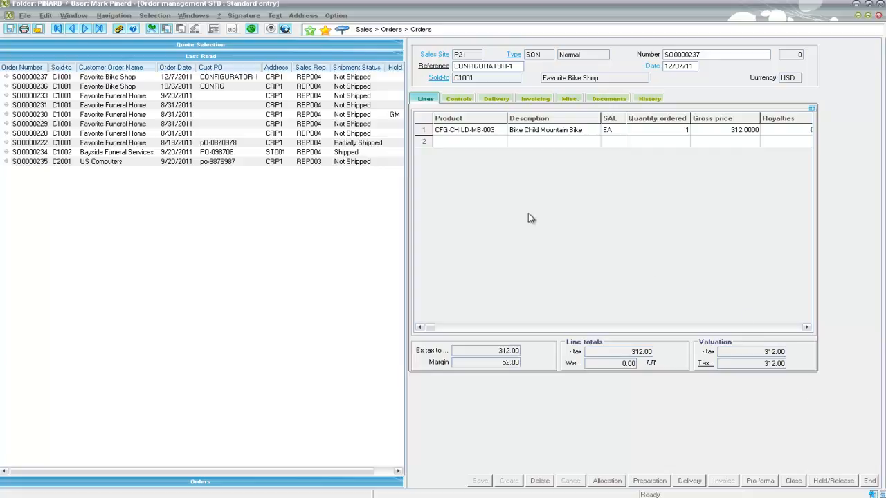
- Start the product configurator from the empty second order line and launch the BIKE scenario
right_click(444, 144)
left_click(462, 154)
left_click(389, 272)
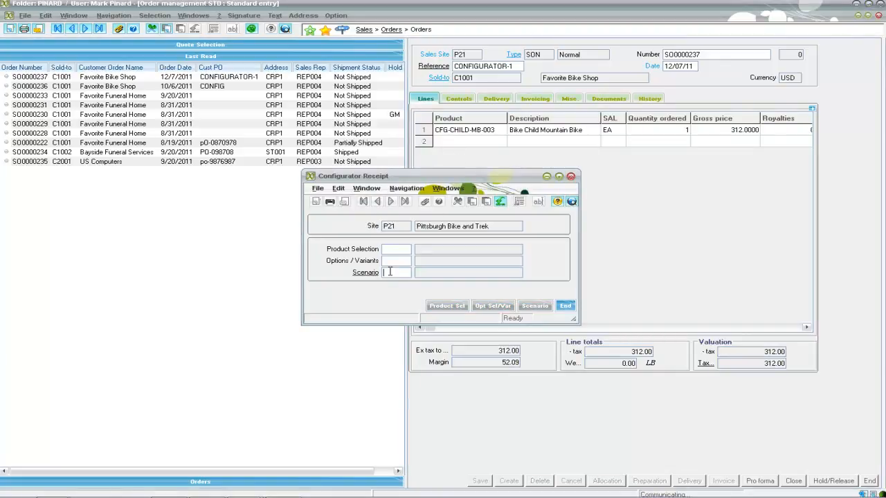
key("F12")
left_click(350, 151)
left_click(536, 306)
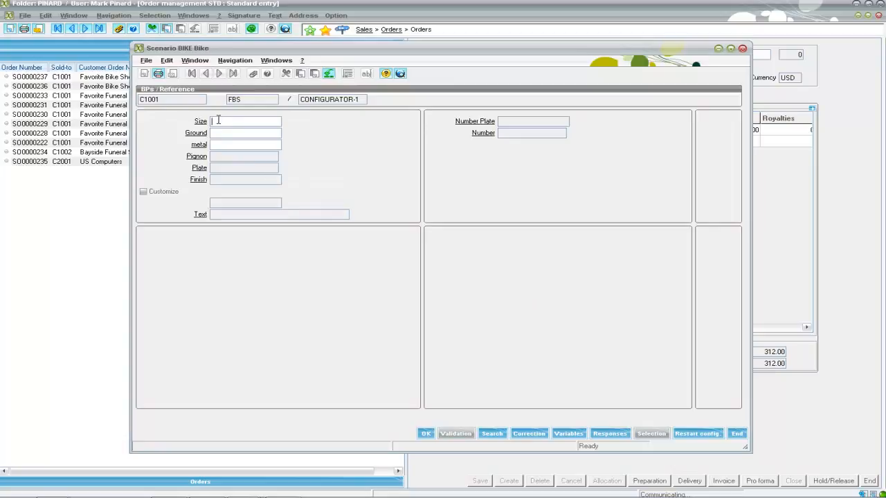
- Set the bike's size to CHILD, its ground to ROAD and its metal to ALUMINIUM
right_click(219, 120)
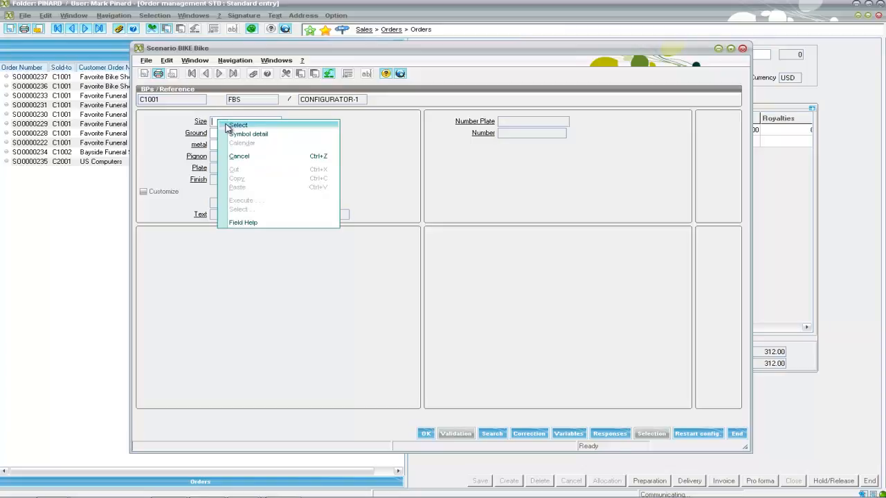
left_click(235, 126)
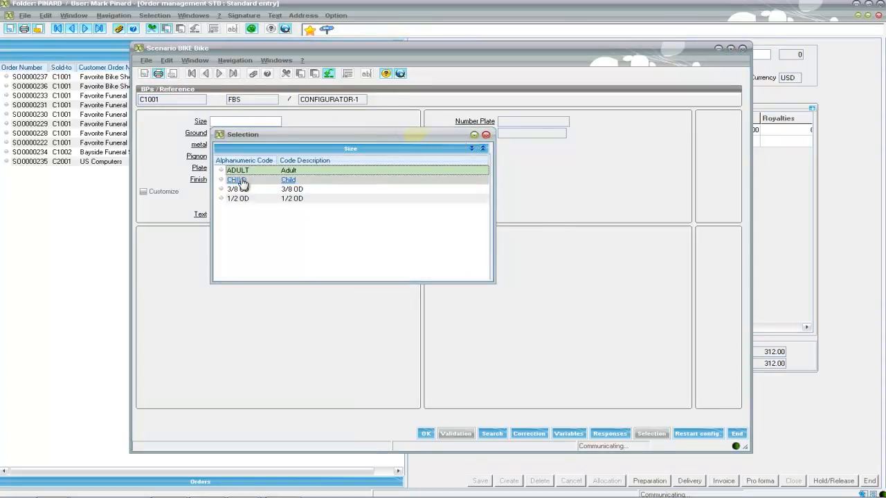
left_click(239, 181)
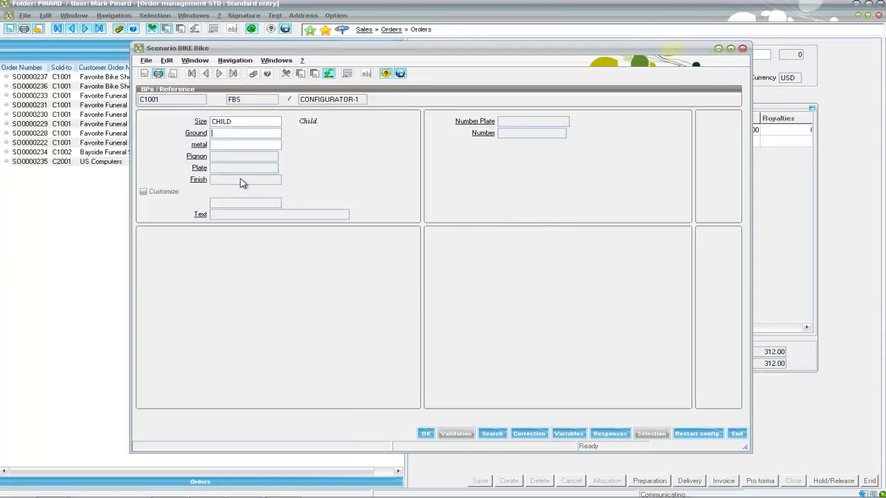
right_click(216, 131)
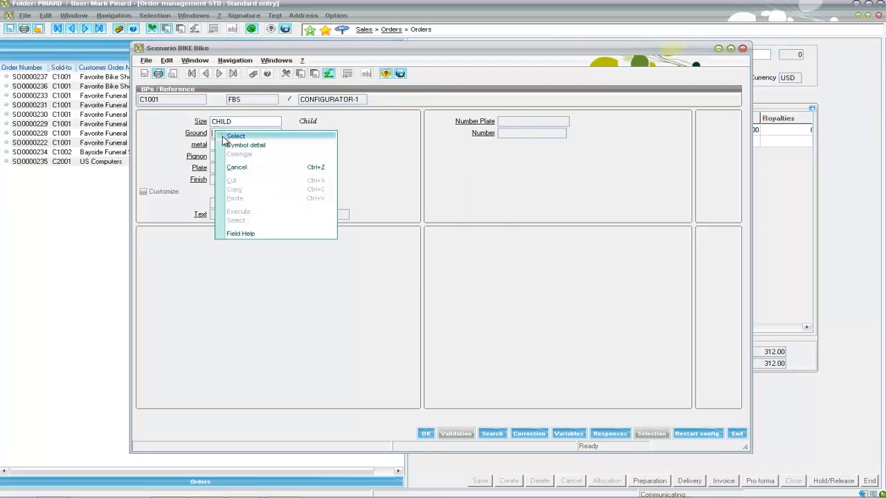
left_click(232, 136)
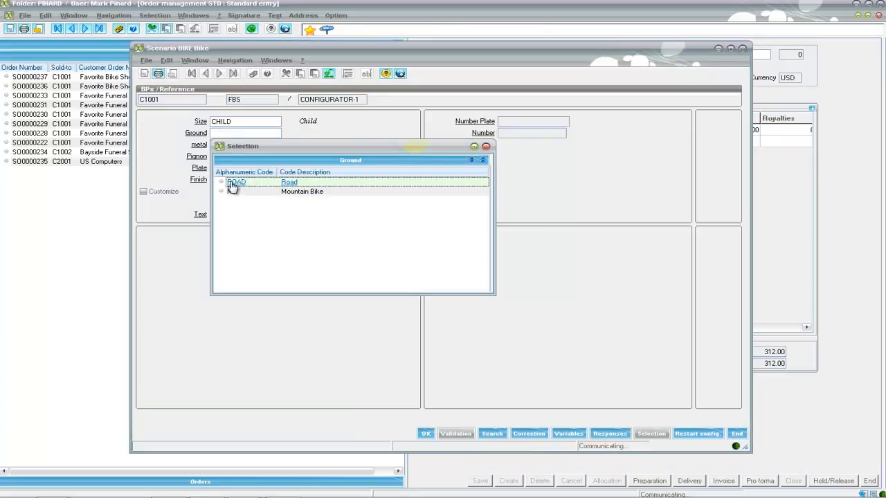
left_click(232, 184)
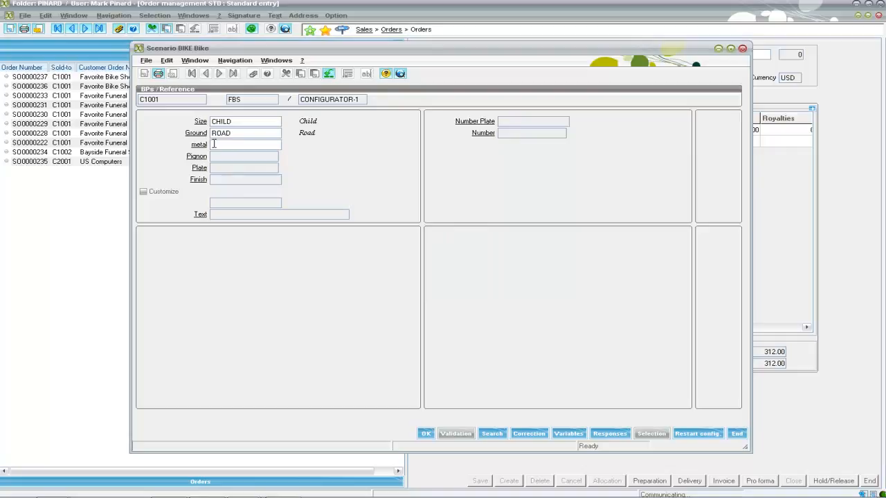
right_click(214, 144)
left_click(229, 157)
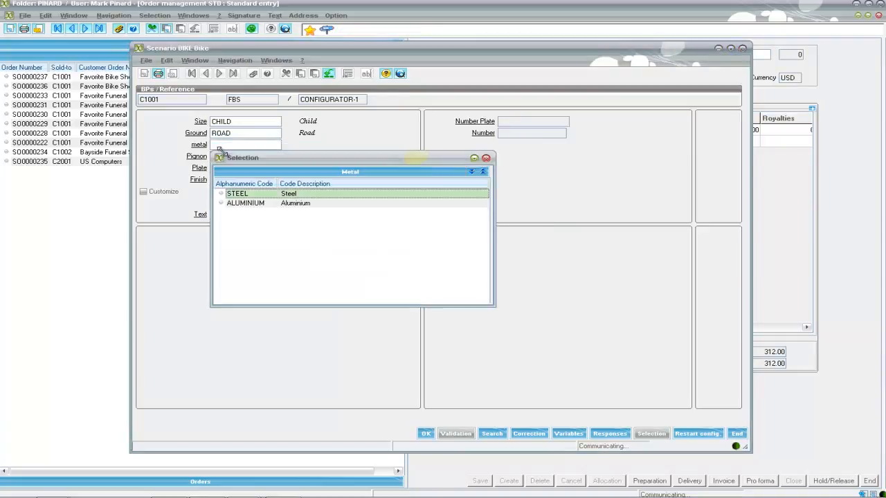
double_click(242, 204)
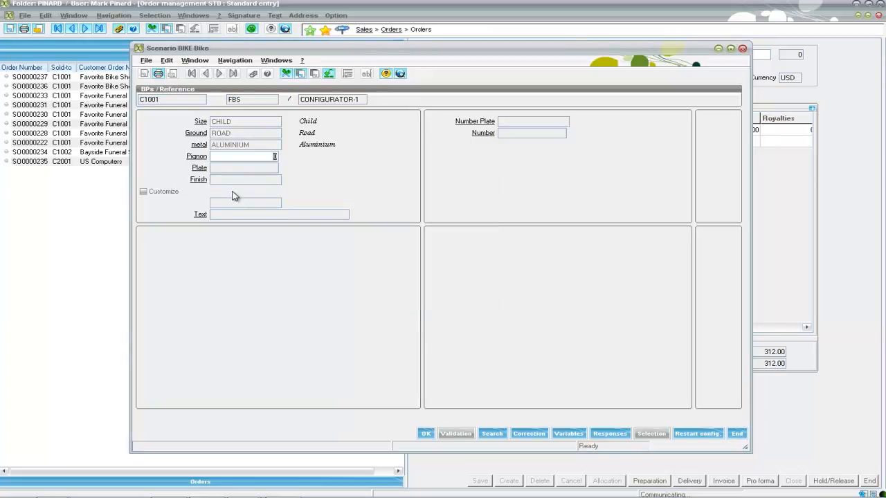
- Set the bike's pignon to 5, its plate to 2 and its finish to 3COLORS
left_click(275, 157)
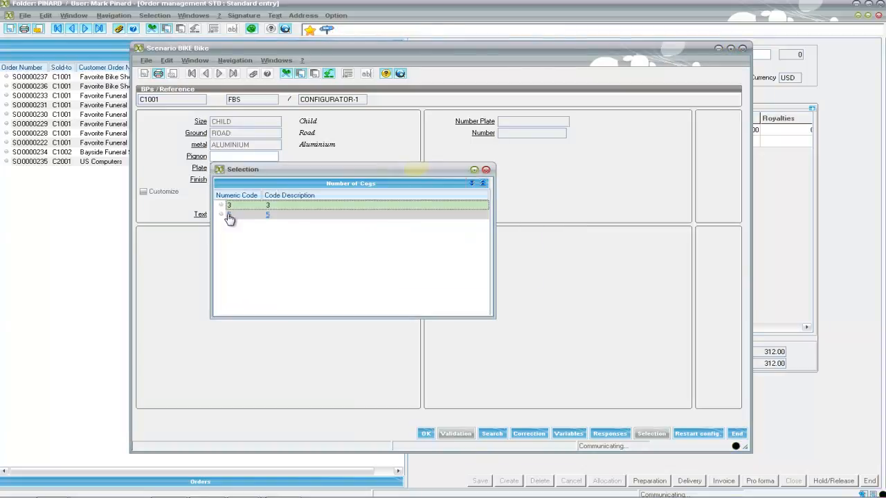
left_click(229, 215)
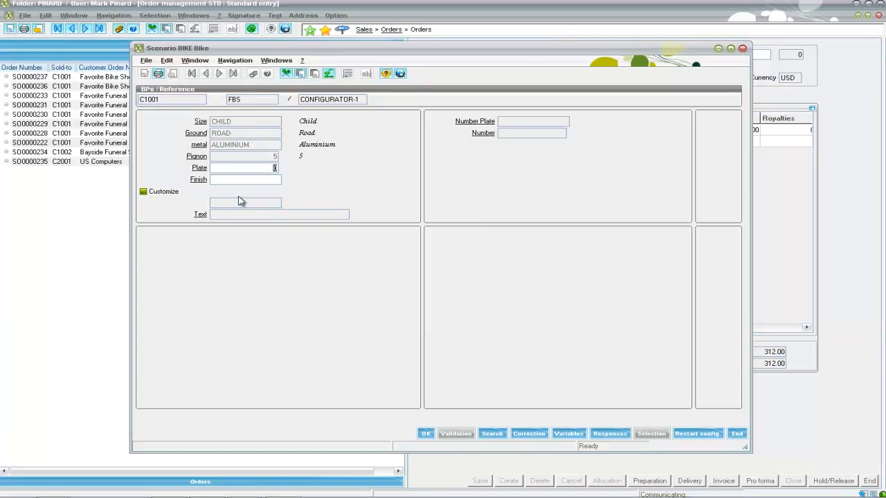
key("F12")
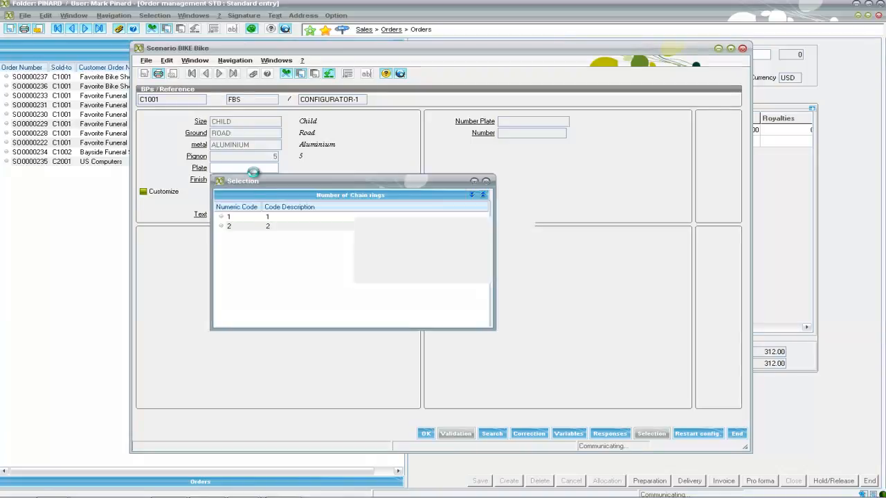
double_click(233, 228)
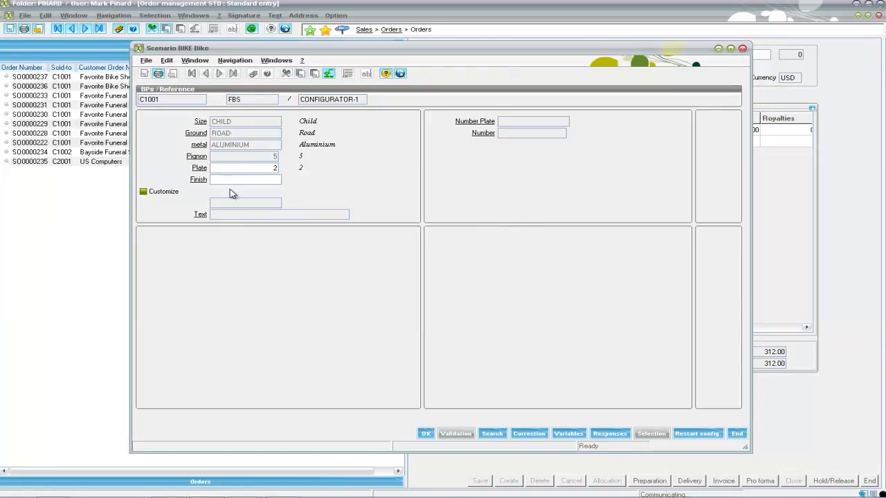
right_click(226, 180)
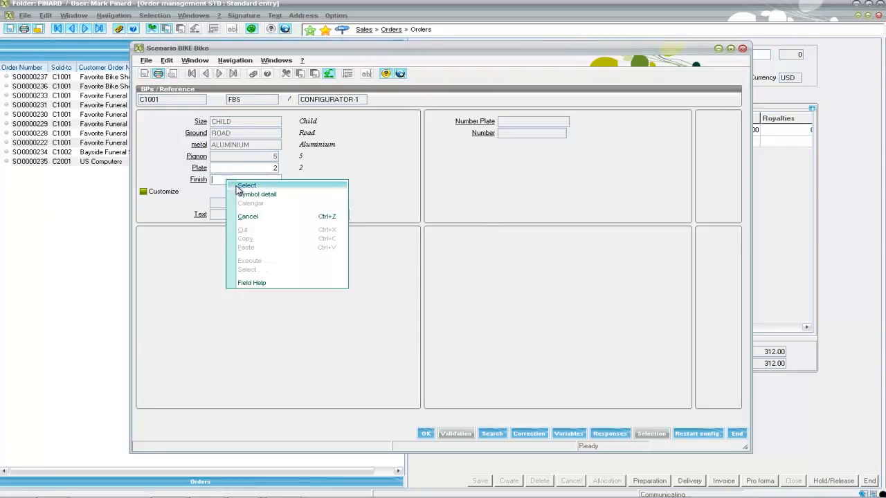
left_click(246, 186)
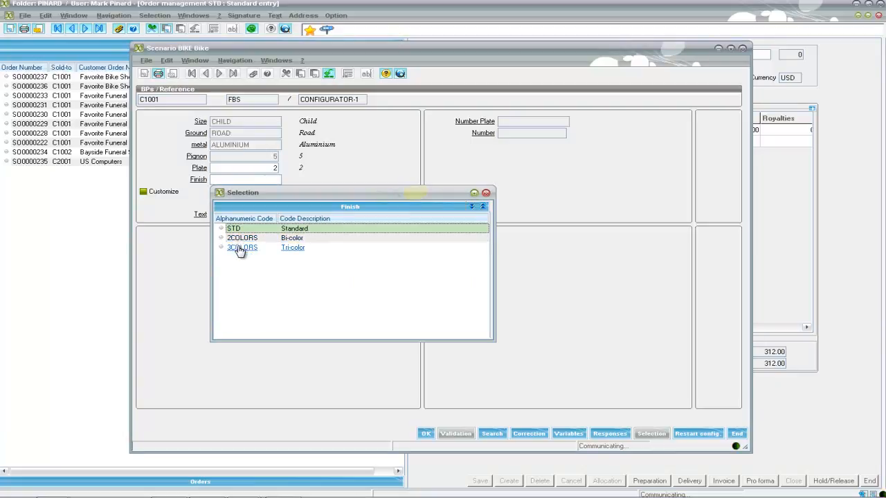
left_click(239, 248)
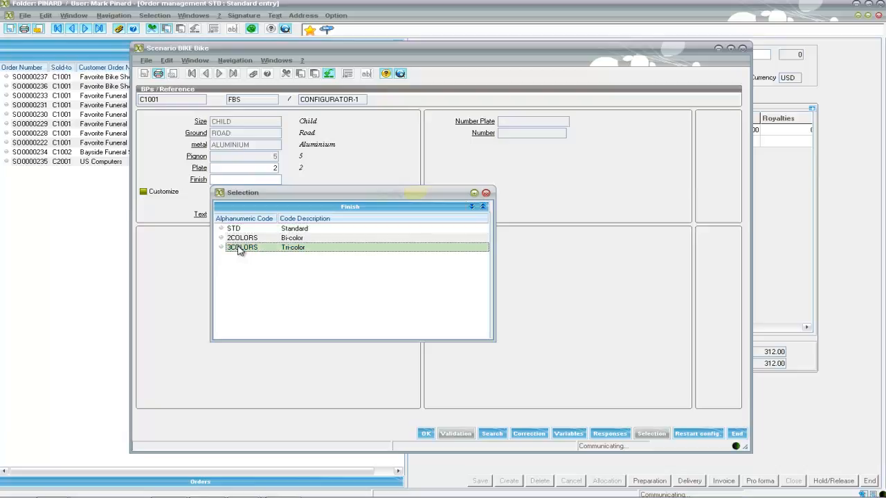
double_click(240, 249)
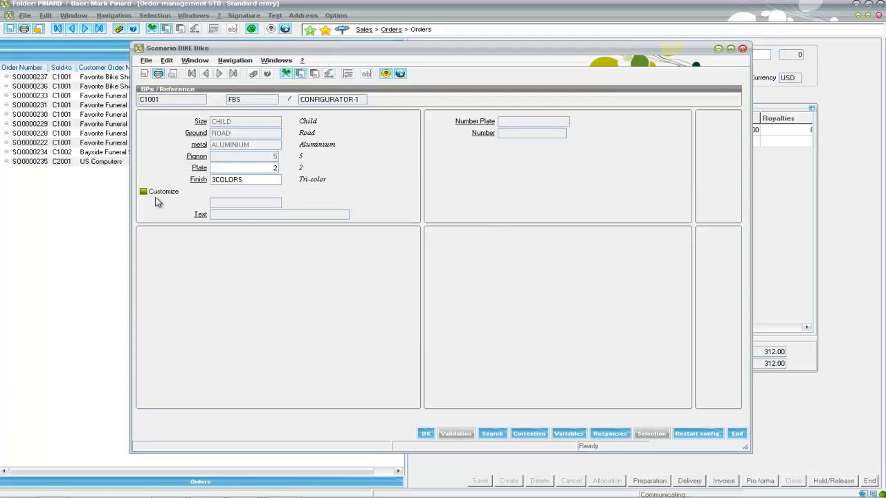
- Enable customization with the NU form and choose NPLB as the number plate
left_click(144, 191)
left_click(200, 214)
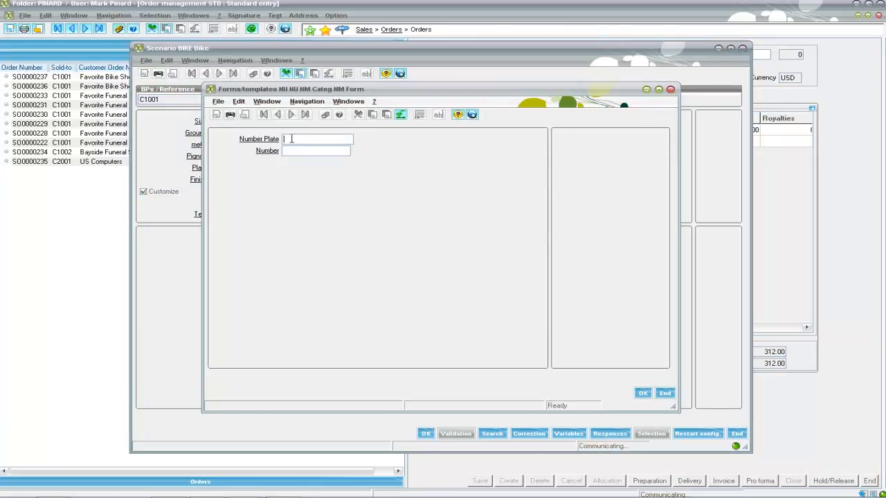
right_click(293, 141)
left_click(298, 151)
double_click(313, 189)
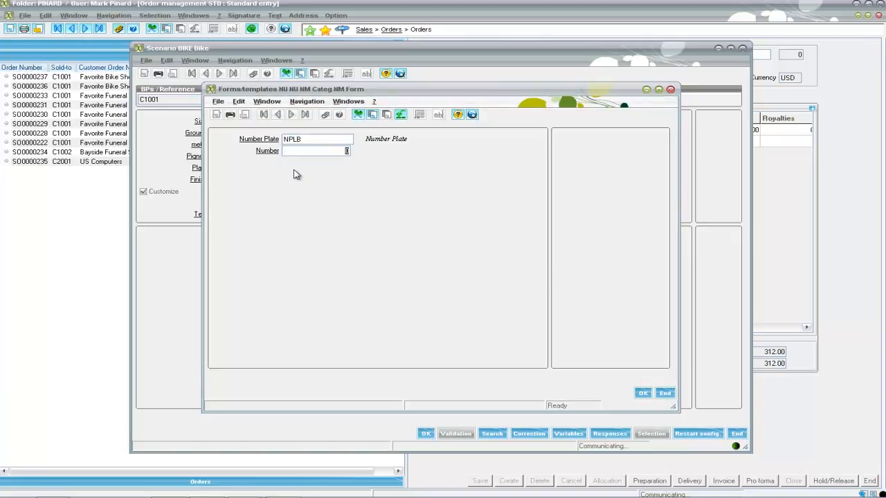
- Try to submit the number plate form with the number 98708
type("098705")
left_click(642, 392)
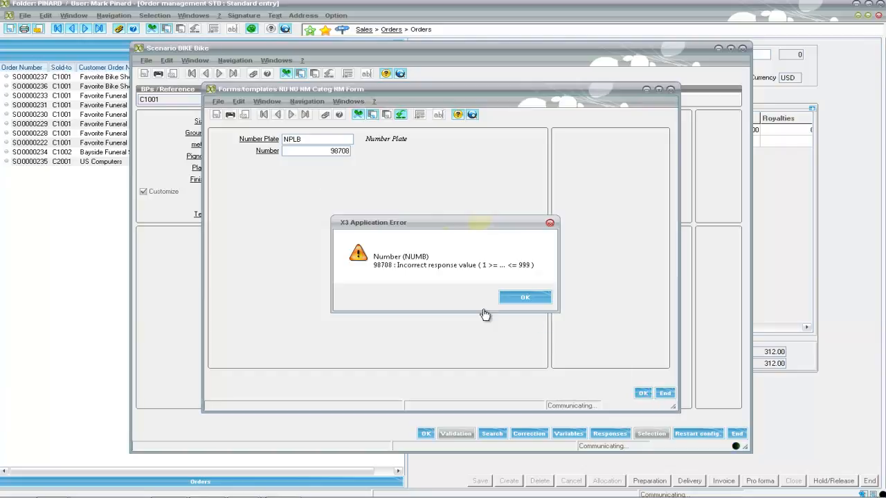
left_click(523, 298)
- Set the plate number to 734 and enter "Information send to manufacturing." as the scenario's text
type("734")
left_click(642, 393)
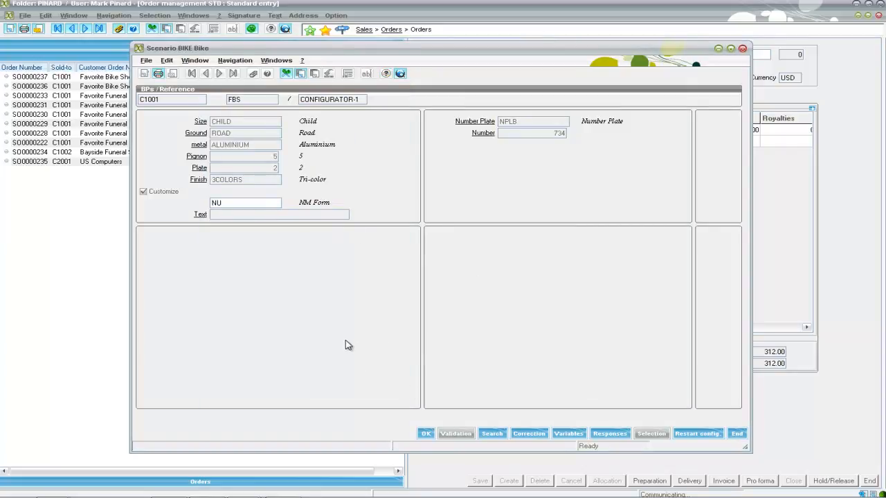
left_click(426, 434)
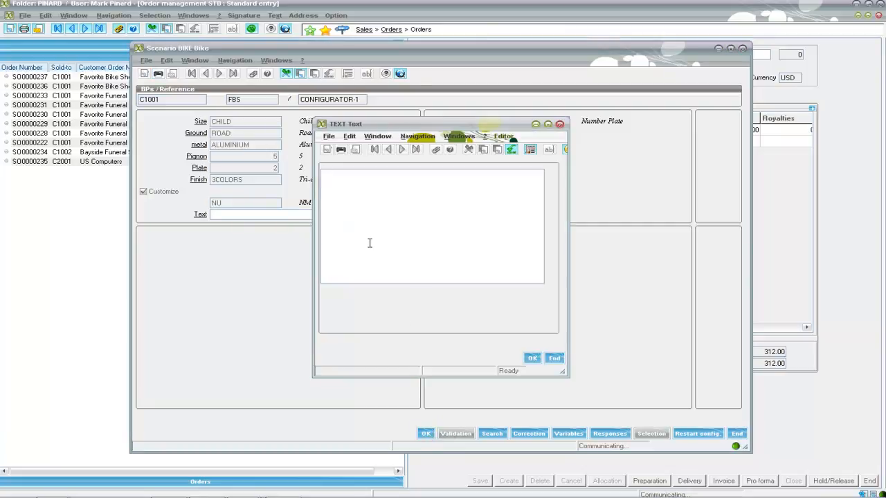
type("Information send to manufacturing.")
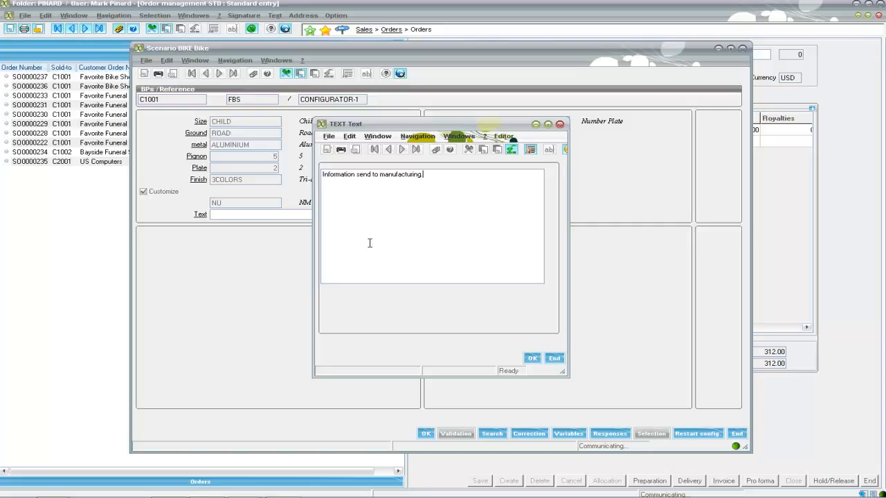
left_click(532, 360)
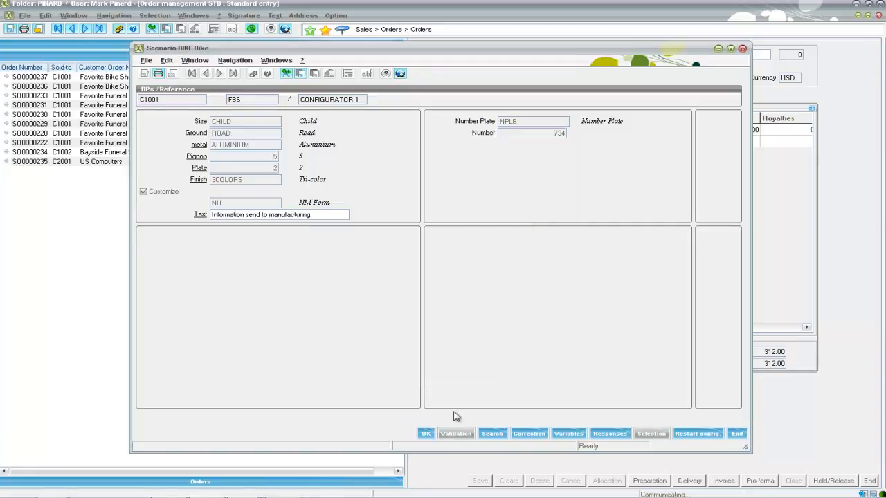
- Choose the children's standard saddle IAVFS00141 for the bike and validate the configuration
left_click(426, 435)
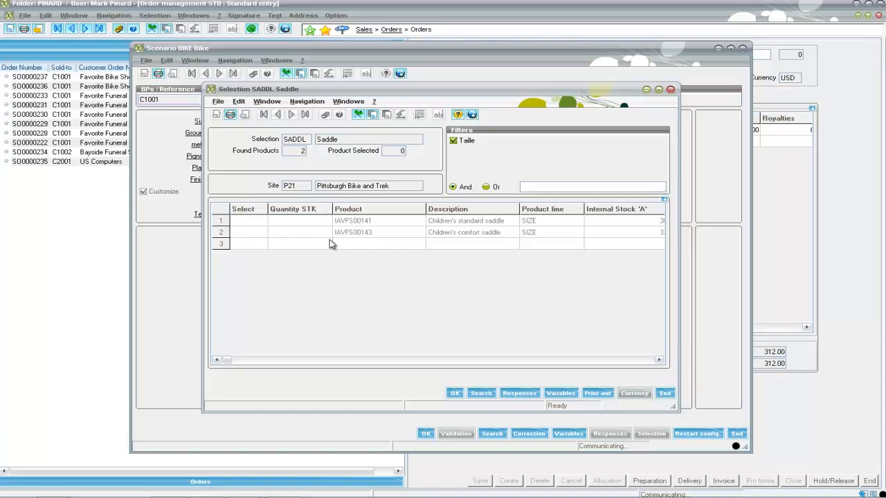
left_click(241, 222)
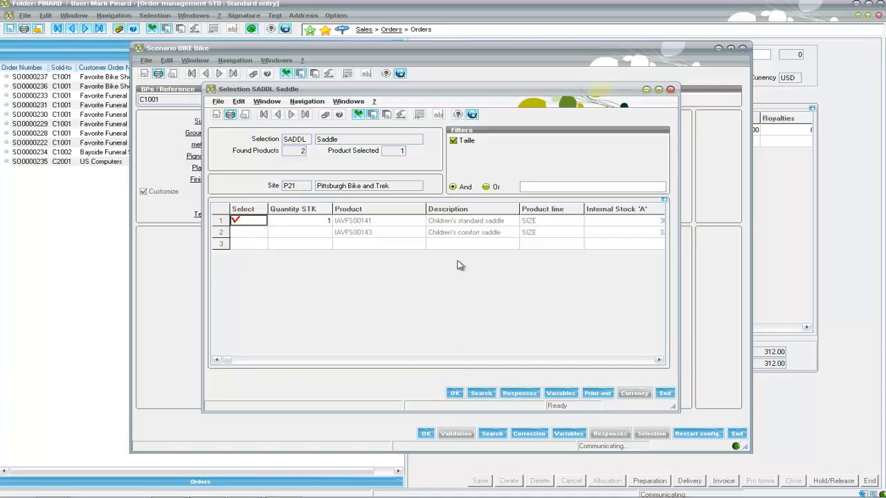
left_click(455, 393)
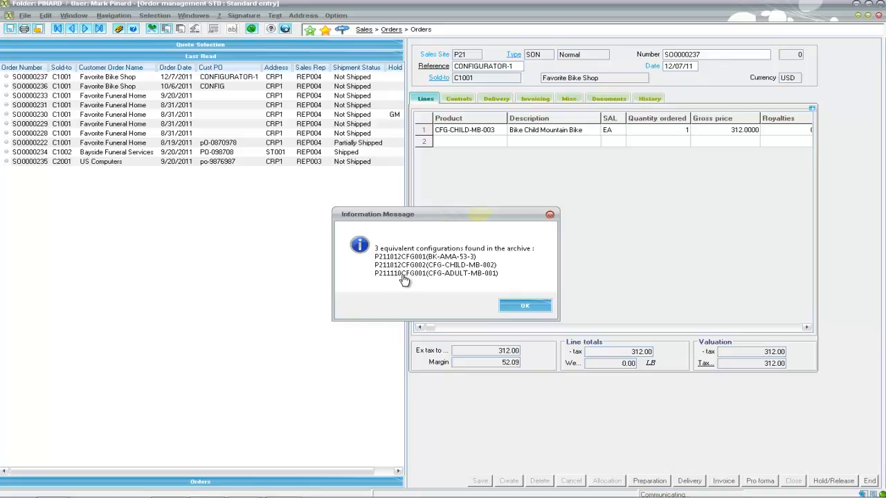
left_click(522, 311)
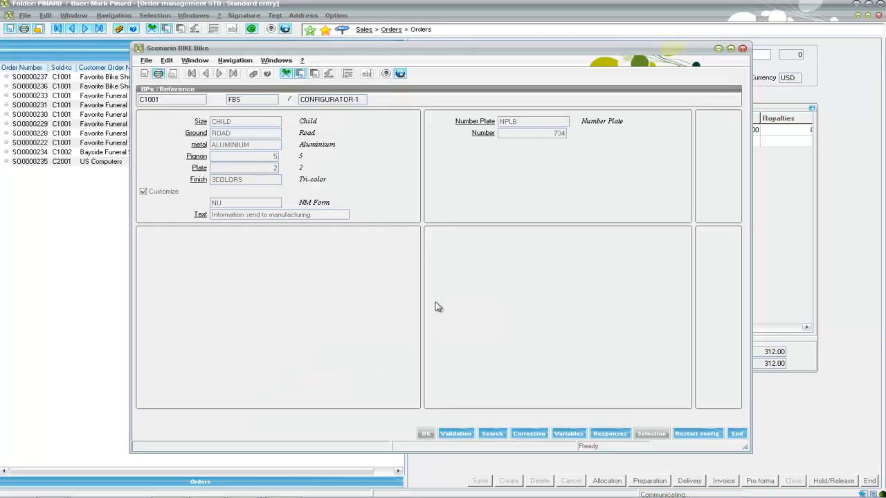
left_click(458, 435)
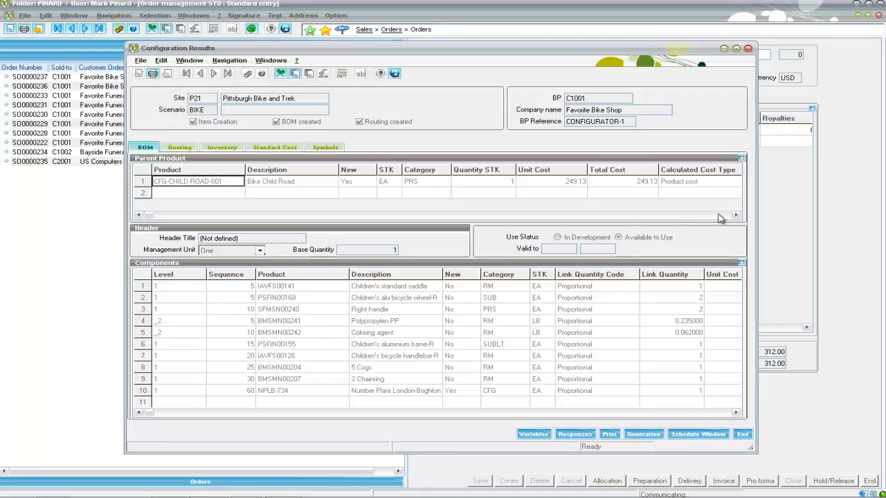
- Examine the parent product's unit cost and base price, and the cost and reference product columns of the BOM components
left_click(579, 183)
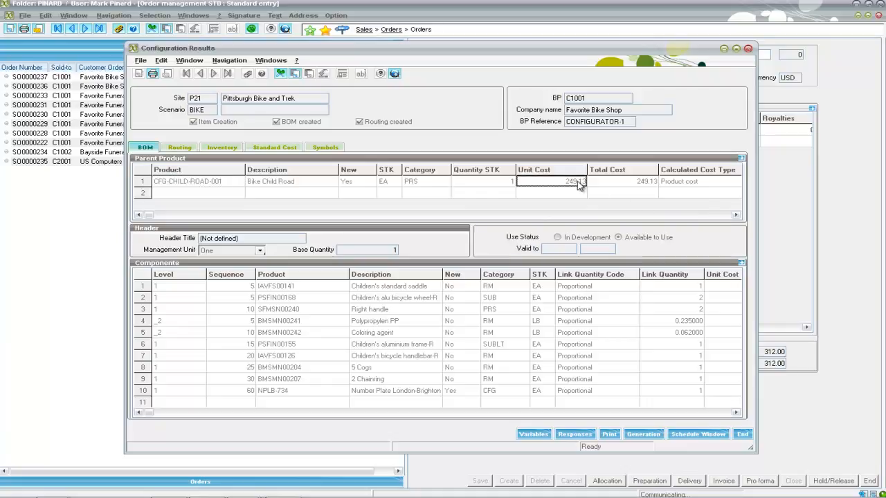
left_click(737, 215)
left_click(544, 182)
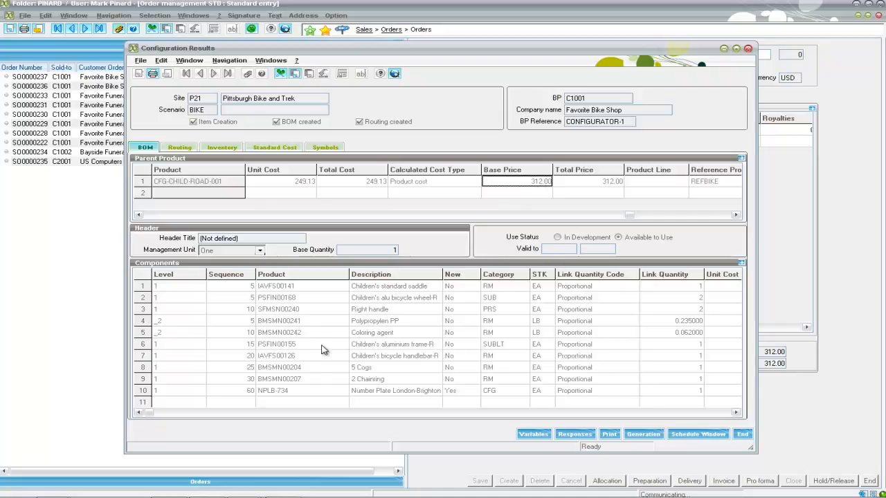
left_click(737, 412)
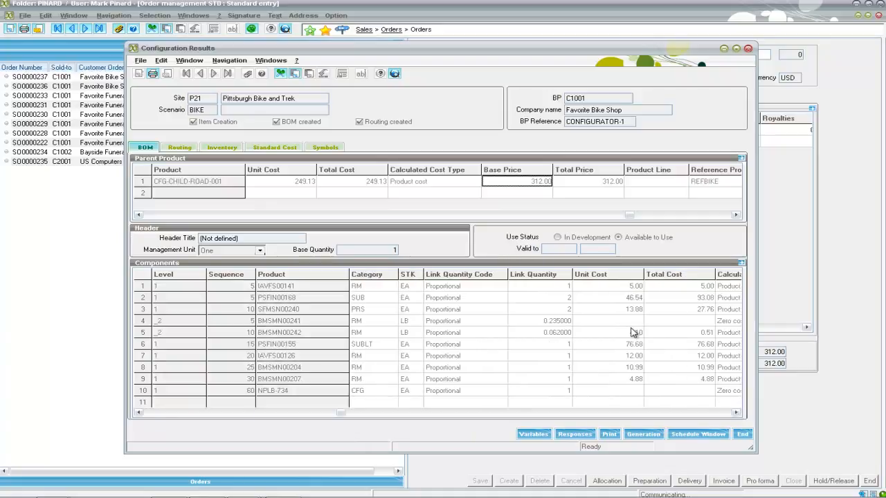
left_click(738, 413)
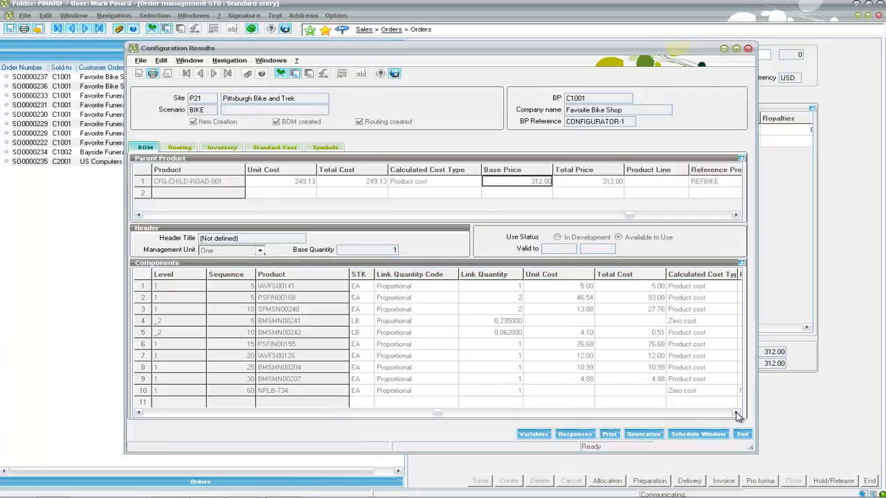
left_click(738, 413)
left_click(738, 413)
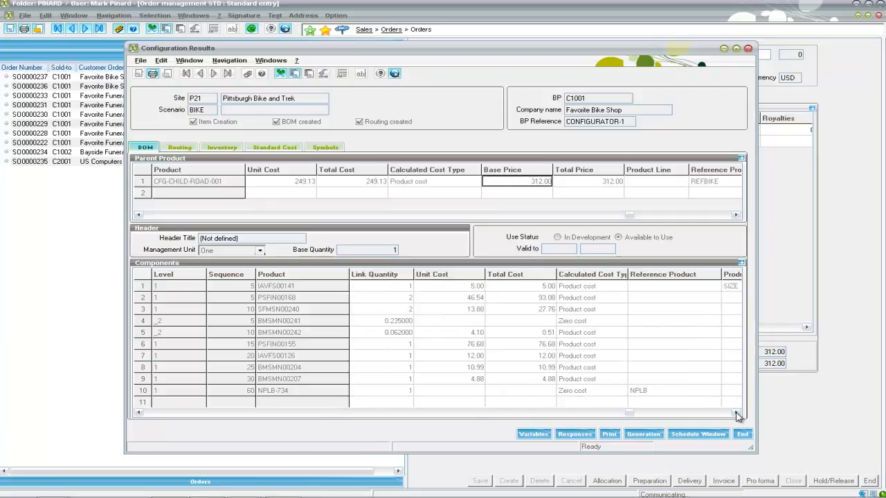
- Review the configured bike's routing operations, component requirements and shortages, and standard cost breakdown, finishing back at its BOM
left_click(188, 149)
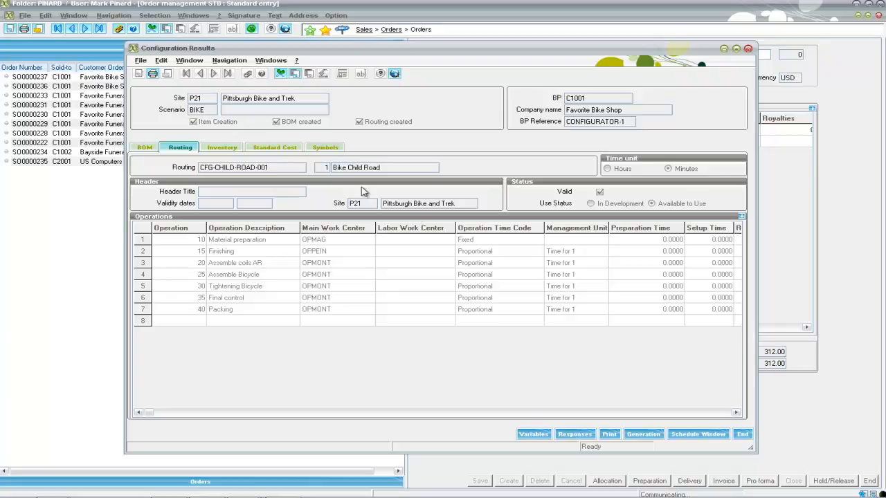
left_click(230, 152)
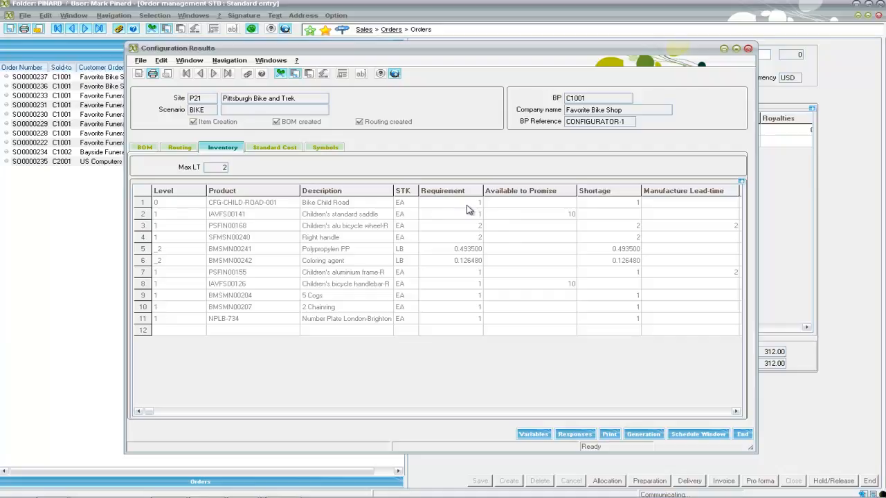
left_click(613, 203)
left_click(284, 149)
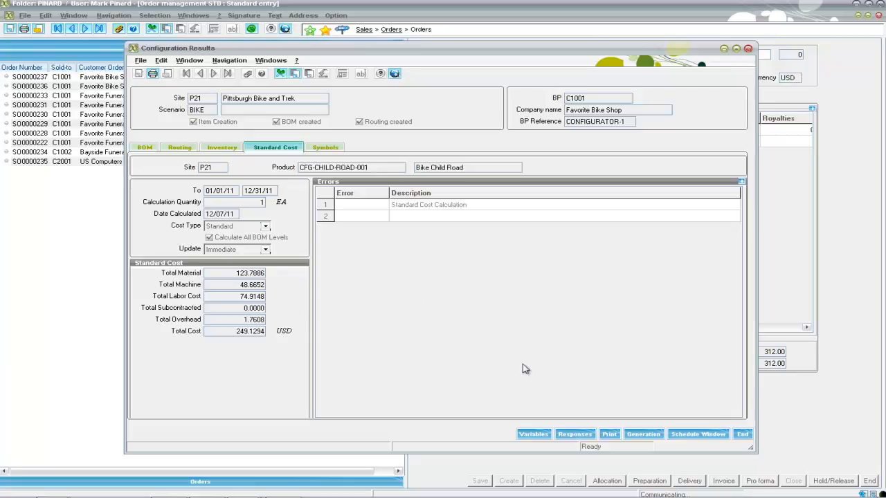
left_click(153, 148)
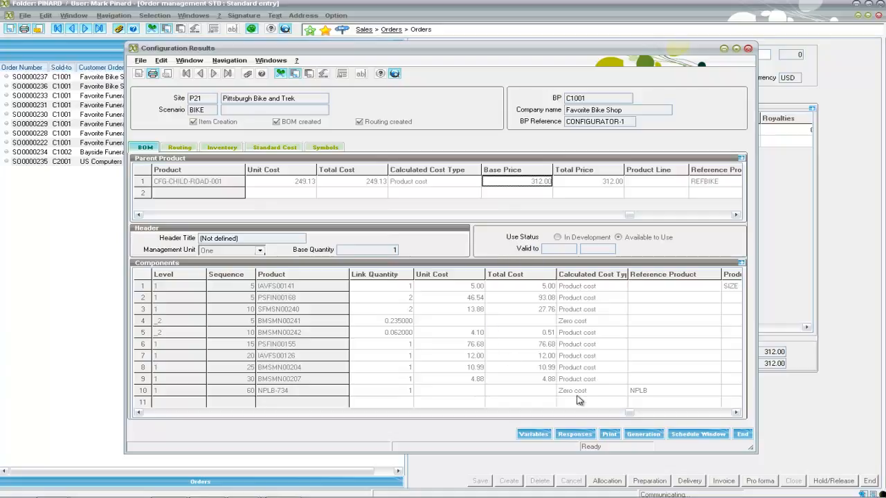
- Generate the configured child road bike's data into the sales order, declining to change the order with a revision
left_click(646, 434)
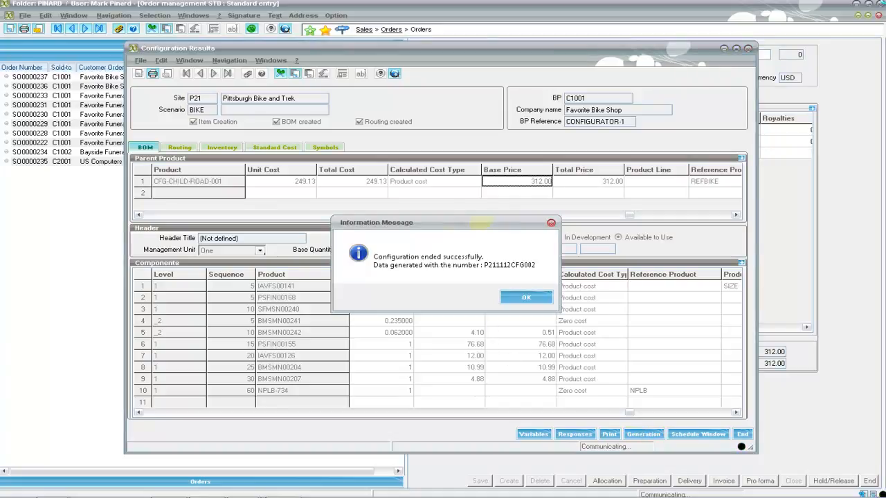
left_click(526, 299)
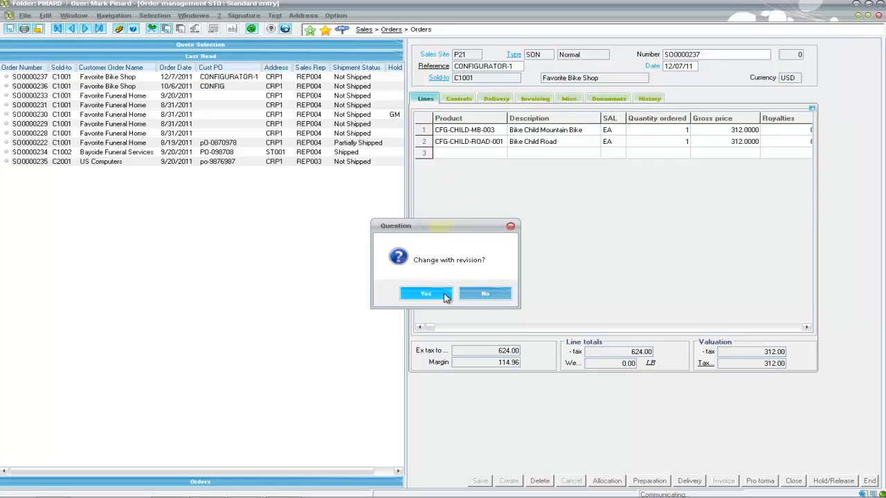
left_click(468, 298)
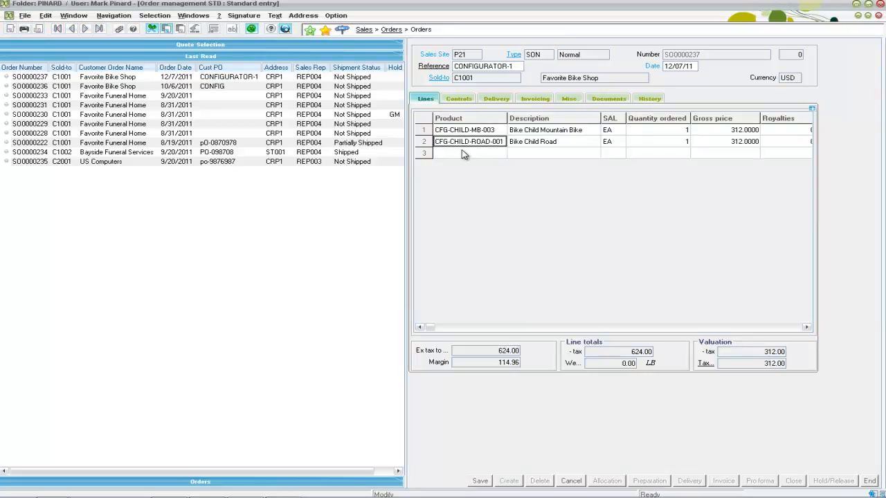
- Examine the product record behind the Bike Child Road order line, including its second description, and return to the order
left_click(532, 145)
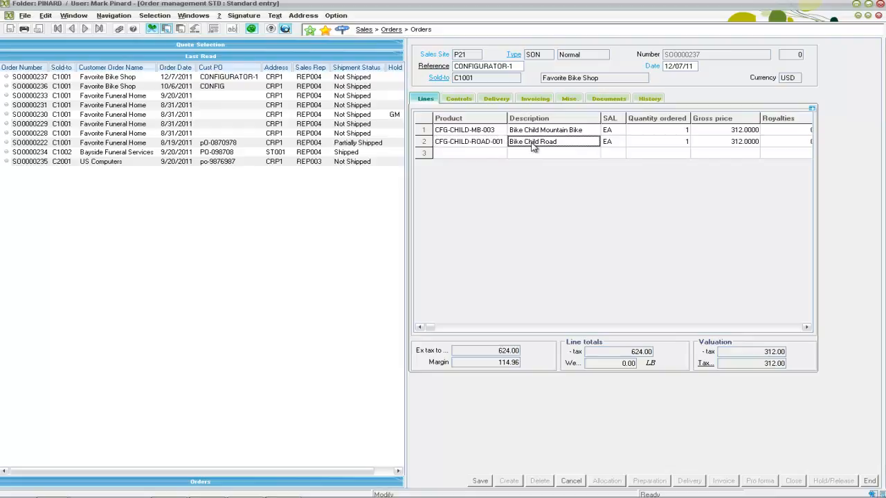
left_click(533, 142)
right_click(532, 141)
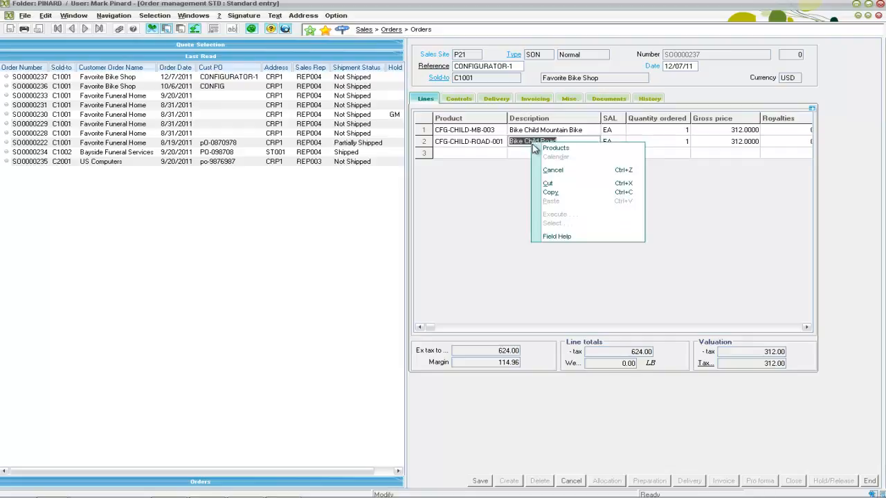
left_click(541, 151)
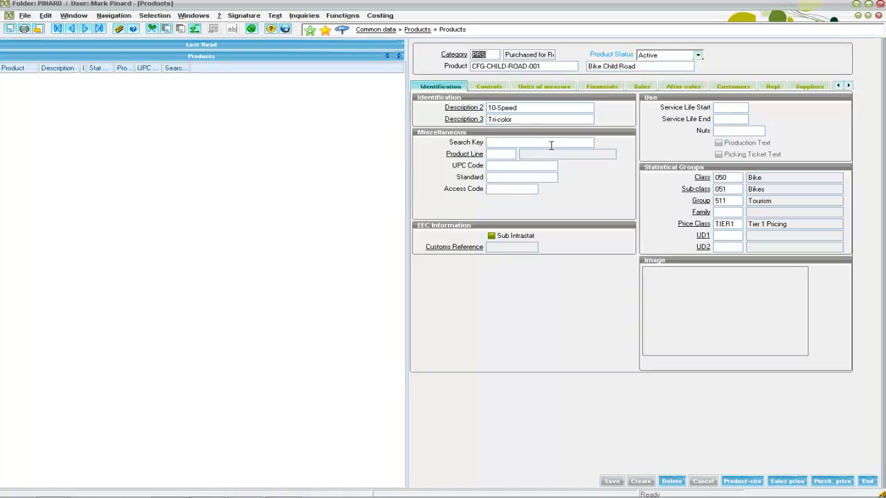
left_click(512, 108)
left_click(524, 107)
left_click(866, 481)
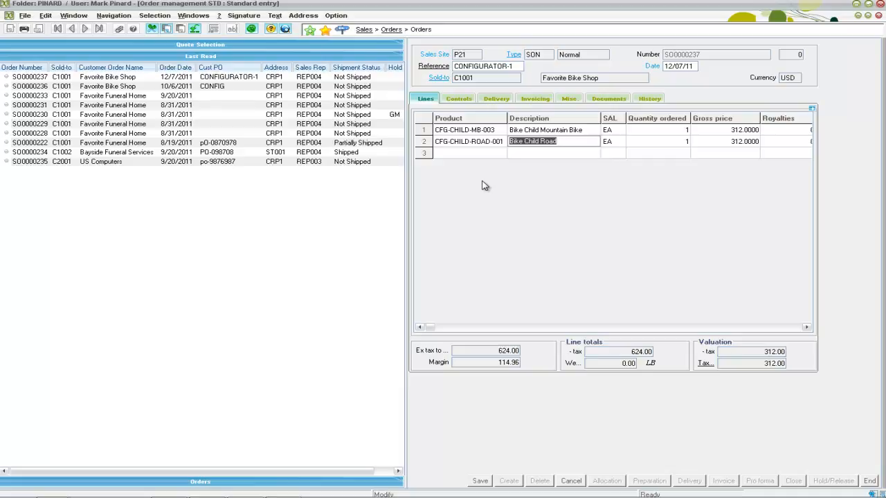
- Try to save the sales order with both configured bikes, and try to return from the delivery details to the order lines
left_click(483, 182)
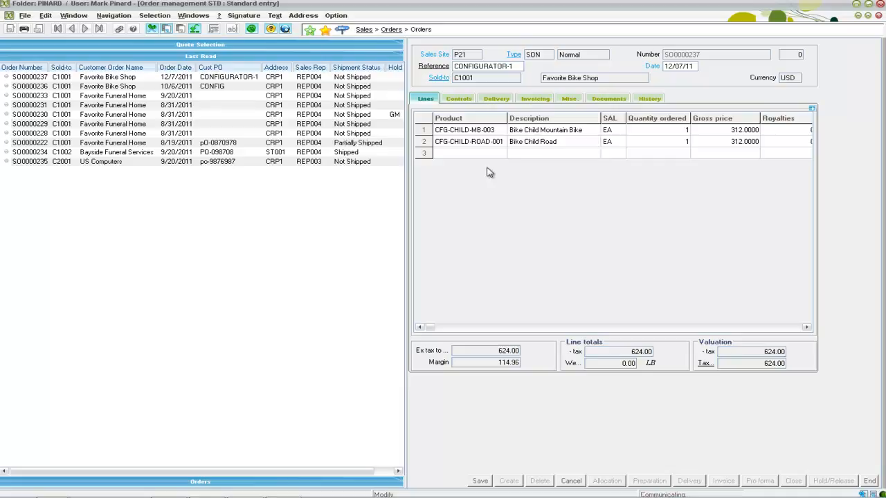
left_click(481, 481)
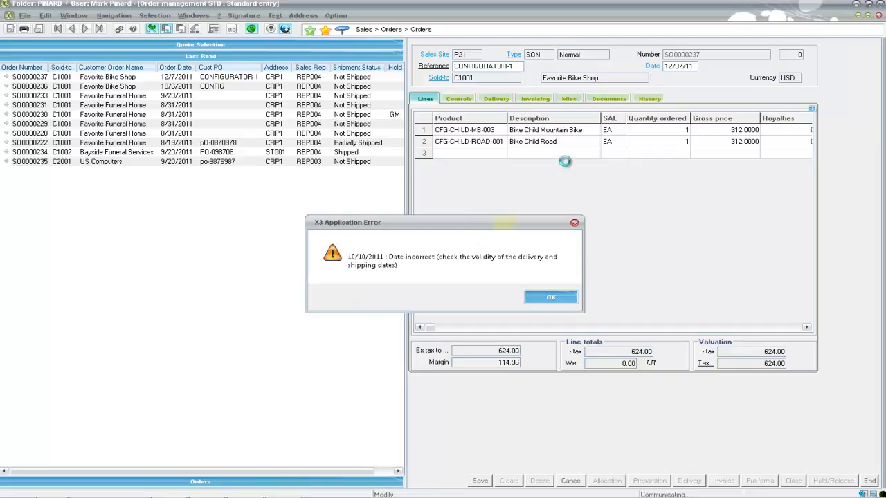
left_click(548, 299)
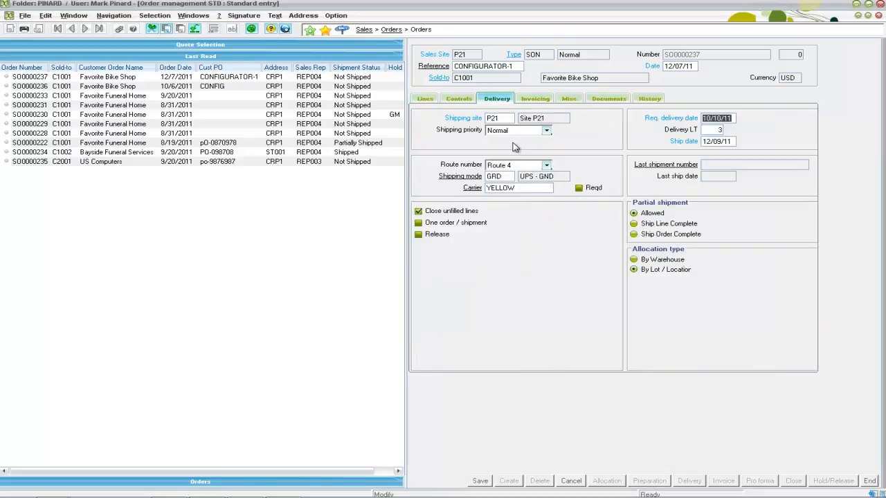
left_click(426, 99)
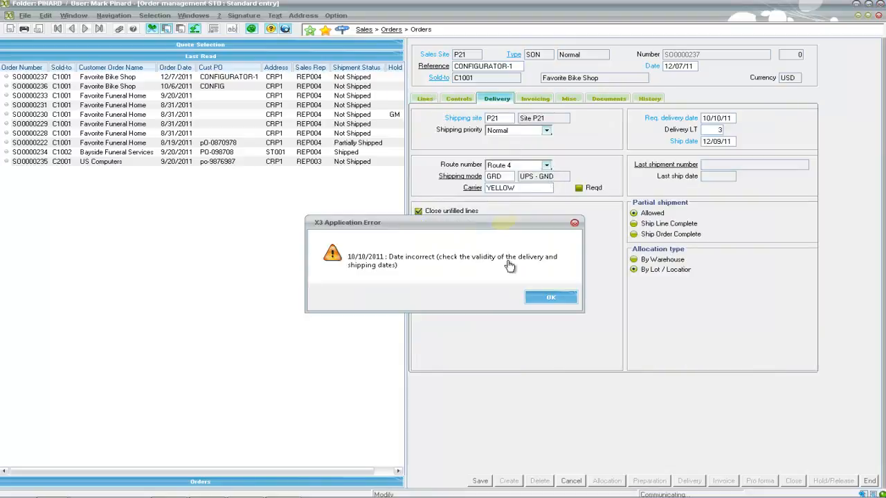
left_click(547, 298)
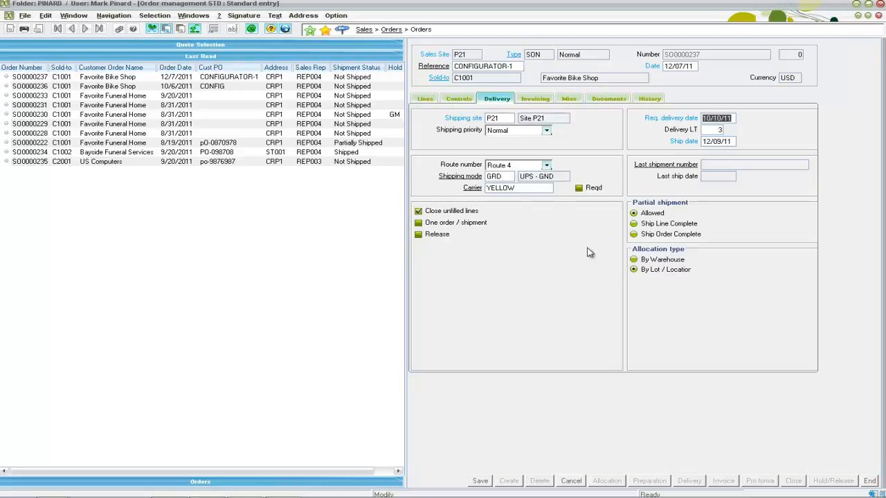
mouse_move(609, 497)
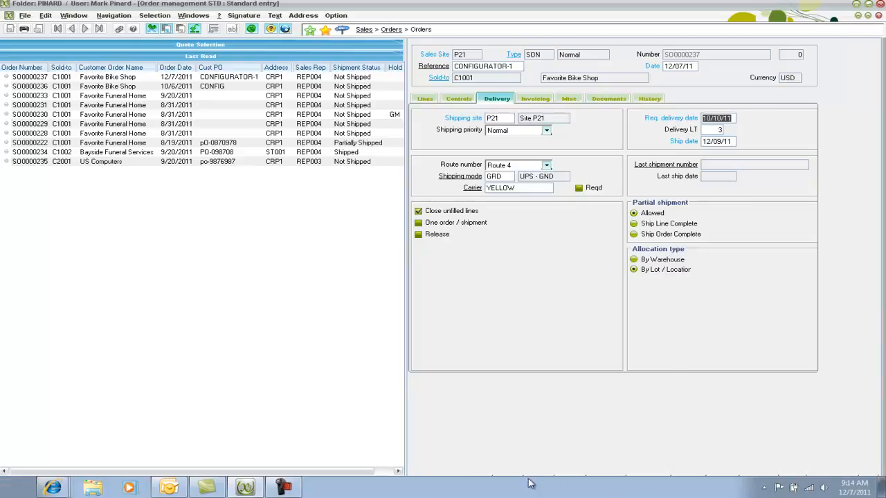